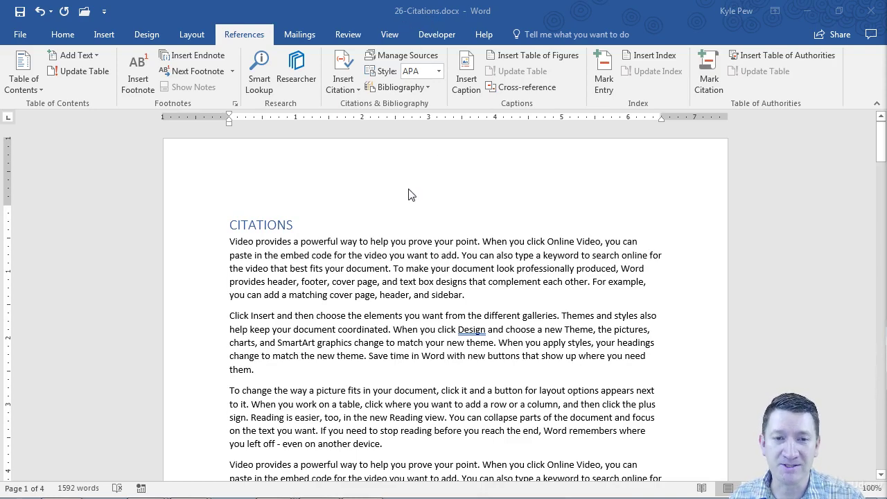
# Look over the CITATIONS document and bring up the References tools with APA citation style
pyautogui.click(375, 267)
pyautogui.scroll(-4, 374, 265)
pyautogui.scroll(-15, 375, 267)
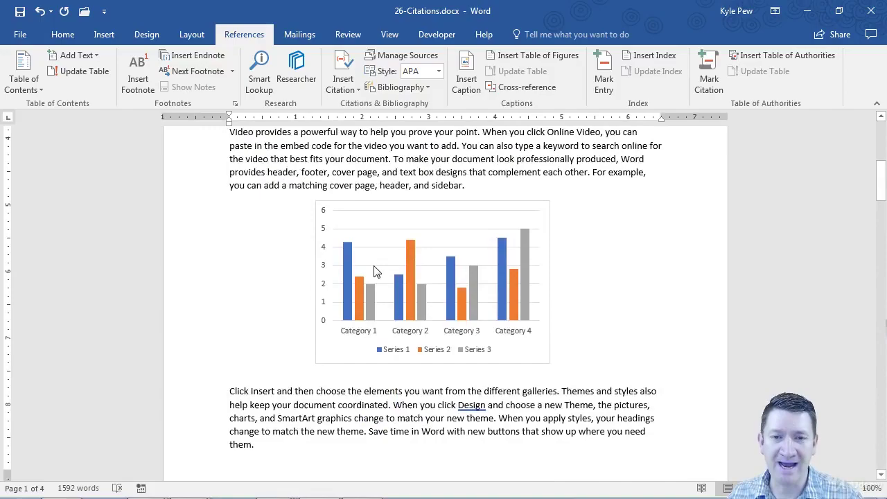
pyautogui.scroll(19, 375, 265)
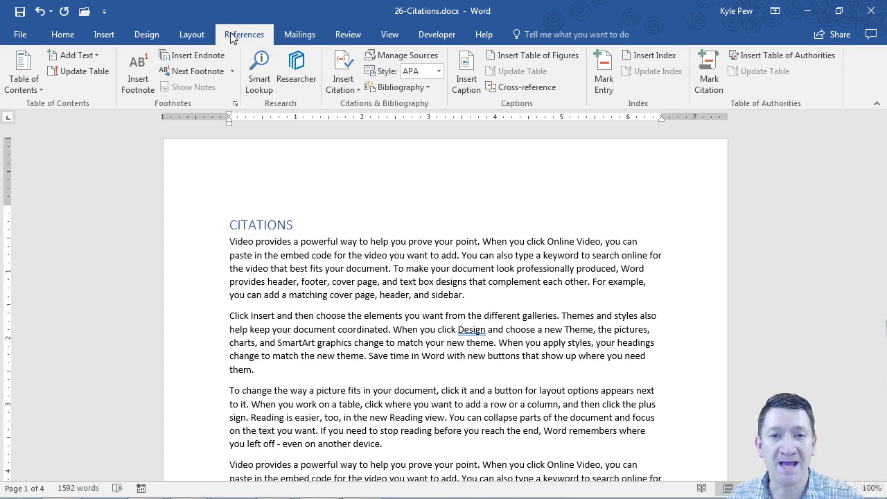
pyautogui.moveTo(318, 43); pyautogui.dragTo(455, 118)
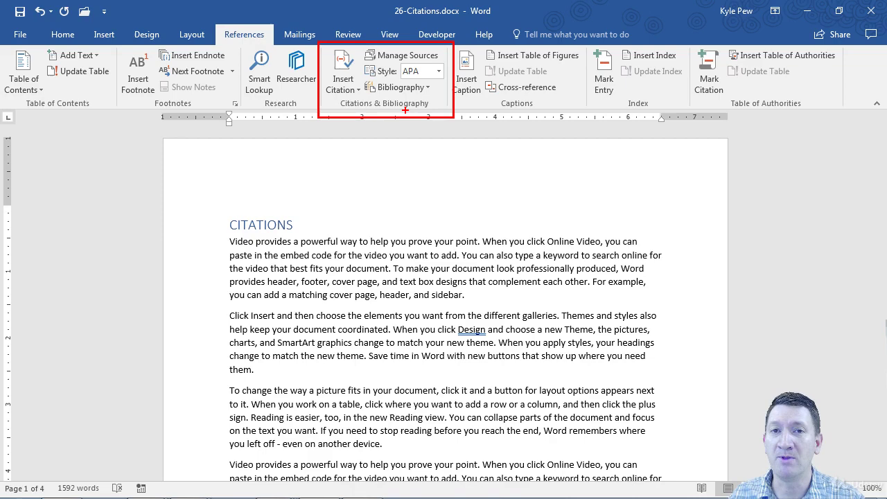
pyautogui.press('Escape')
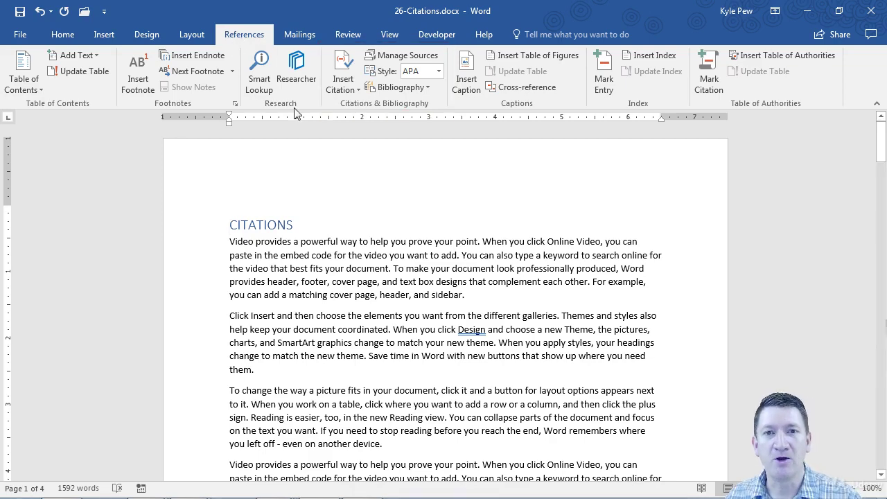
# Open the Source Manager, move it lower on screen, and start a new source
pyautogui.click(408, 55)
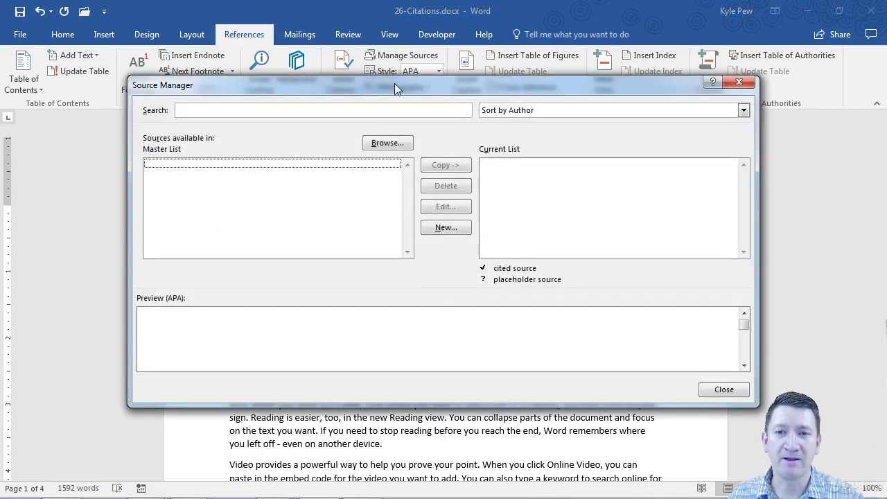
pyautogui.moveTo(394, 83); pyautogui.dragTo(395, 116)
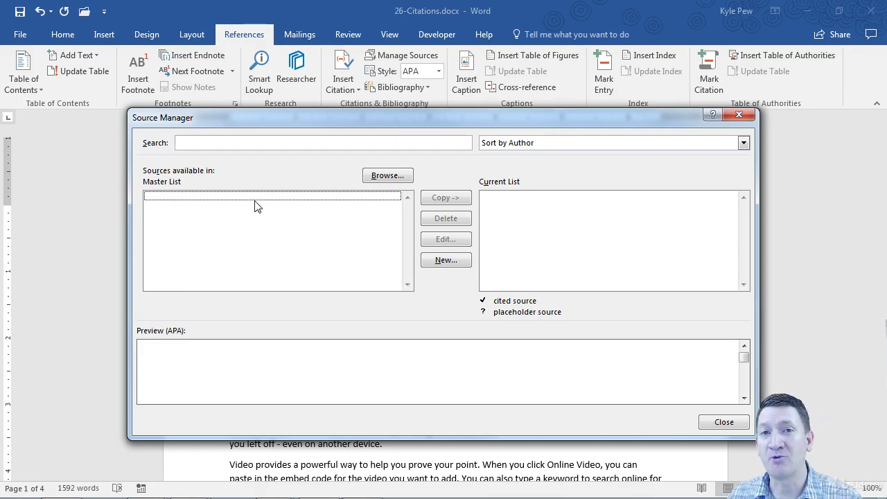
pyautogui.click(445, 260)
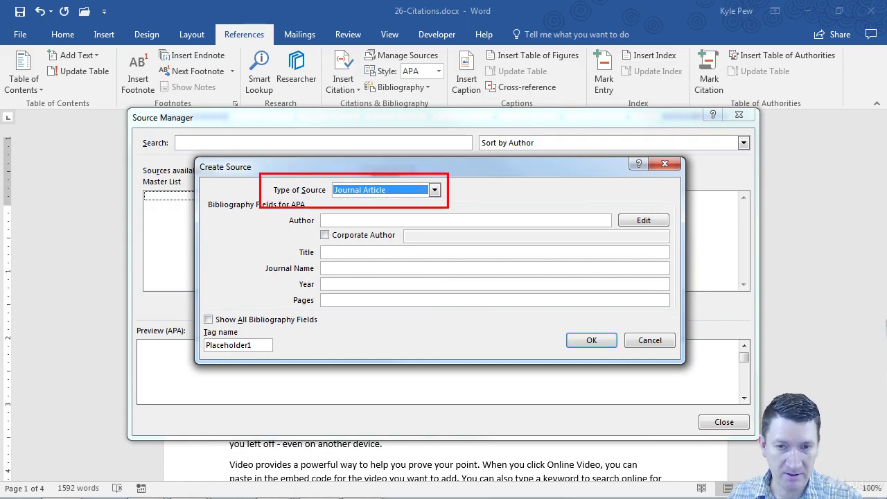
# Change the new source's type from Journal Article to Web site
pyautogui.click(434, 191)
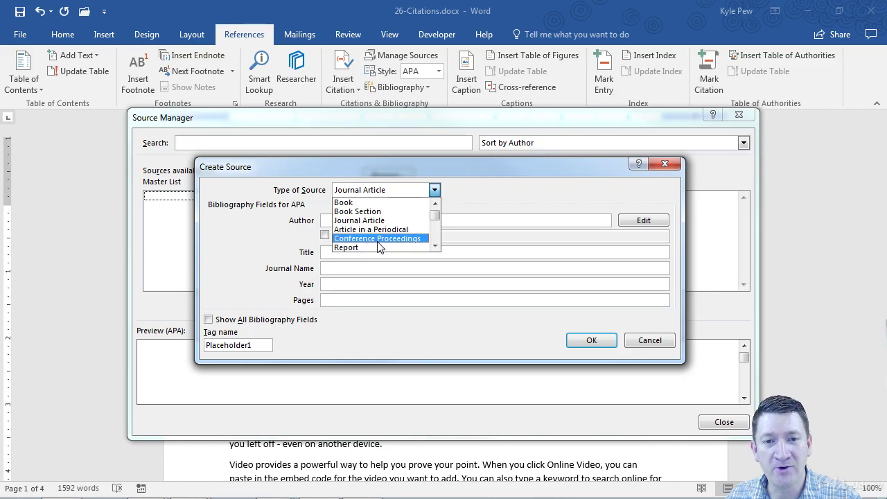
pyautogui.moveTo(435, 215); pyautogui.dragTo(436, 226)
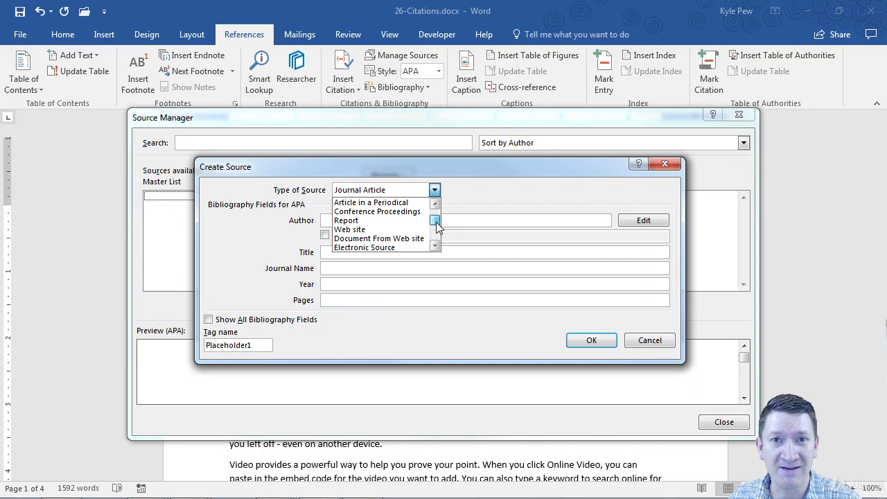
pyautogui.moveTo(437, 223)
pyautogui.mouseDown()
pyautogui.moveTo(439, 236)
pyautogui.moveTo(439, 224)
pyautogui.mouseUp()
pyautogui.click(360, 212)
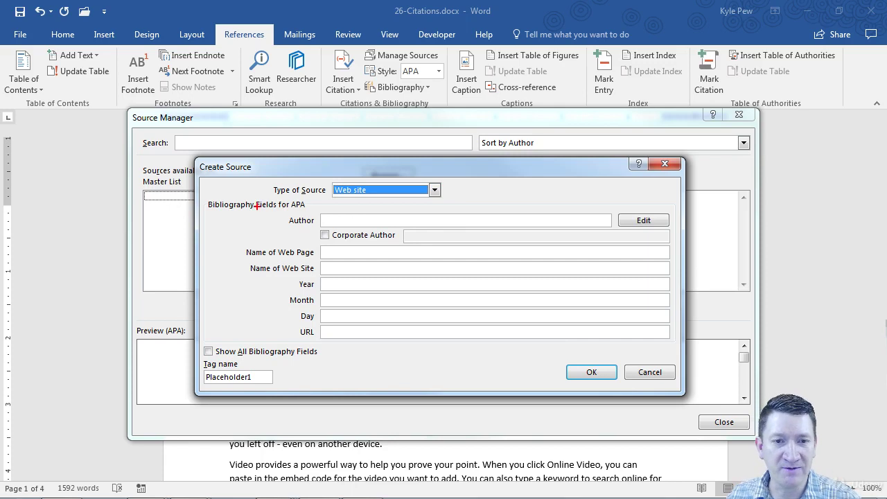
# Enter the author's name and the web page name 'Office 2016 New Features'
pyautogui.moveTo(243, 209)
pyautogui.mouseDown()
pyautogui.moveTo(487, 273)
pyautogui.moveTo(677, 346)
pyautogui.mouseUp()
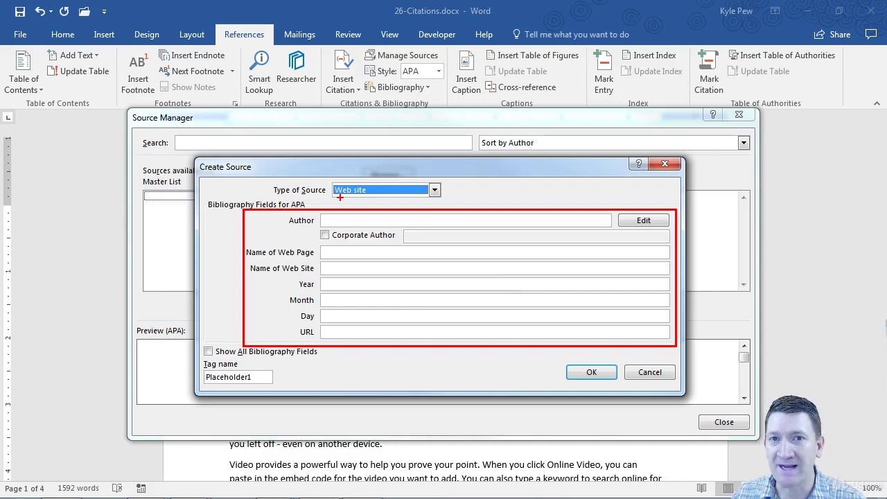
pyautogui.press('Escape')
pyautogui.click(350, 221)
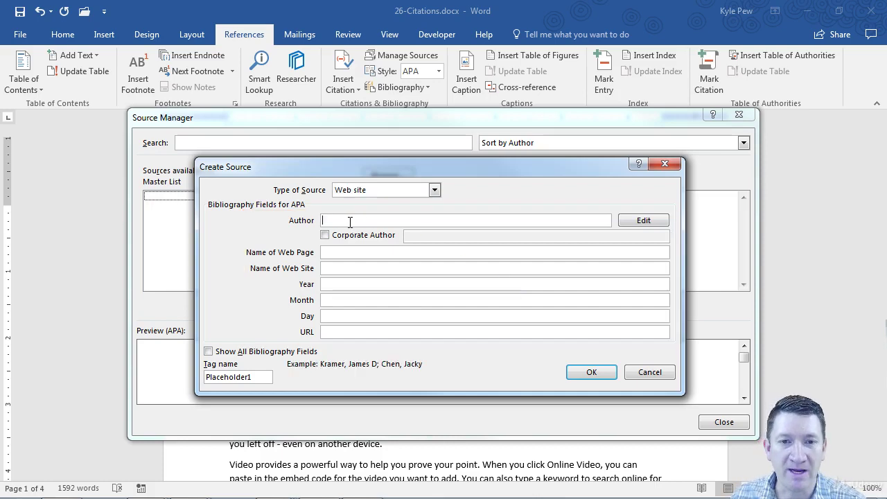
pyautogui.write('Bil')
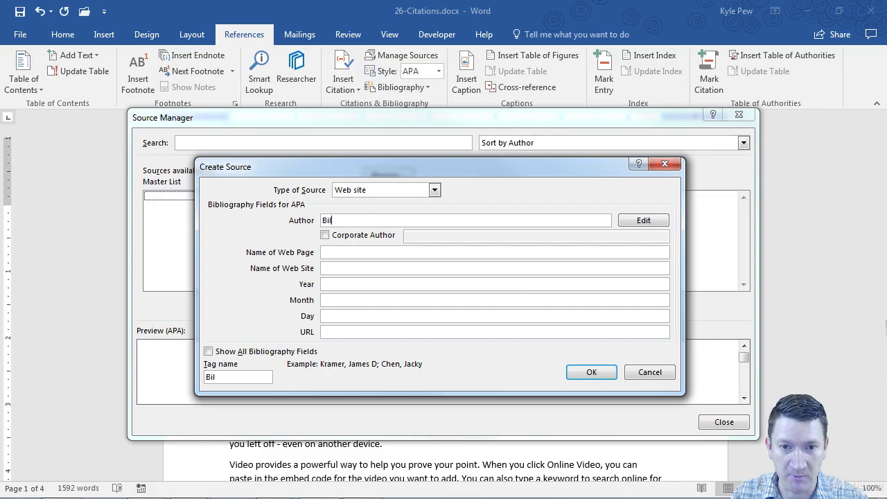
pyautogui.write('l Gates')
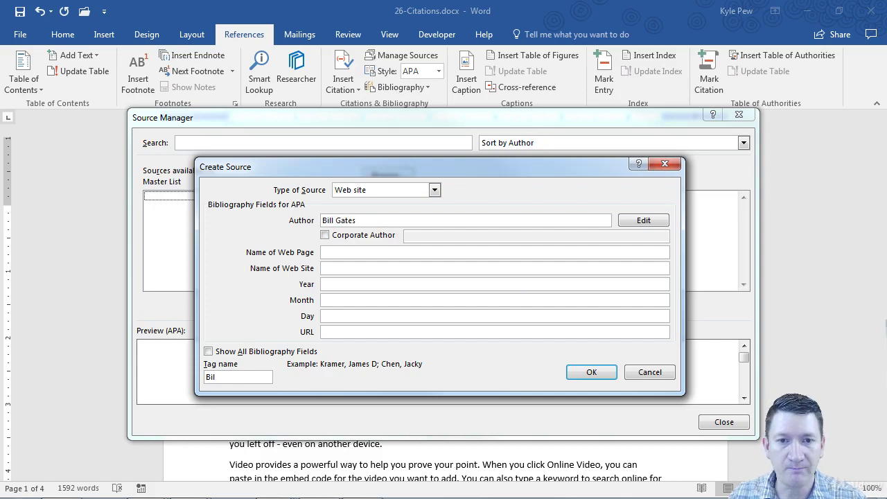
pyautogui.click(341, 254)
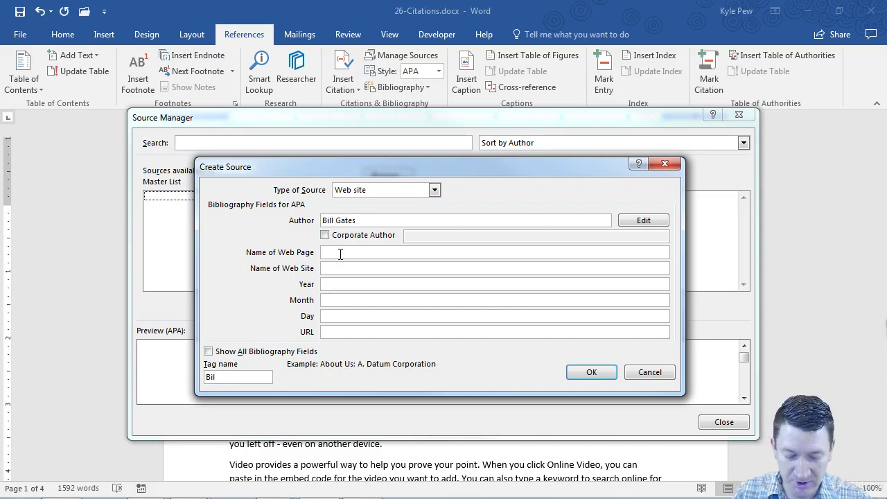
pyautogui.write('Office ')
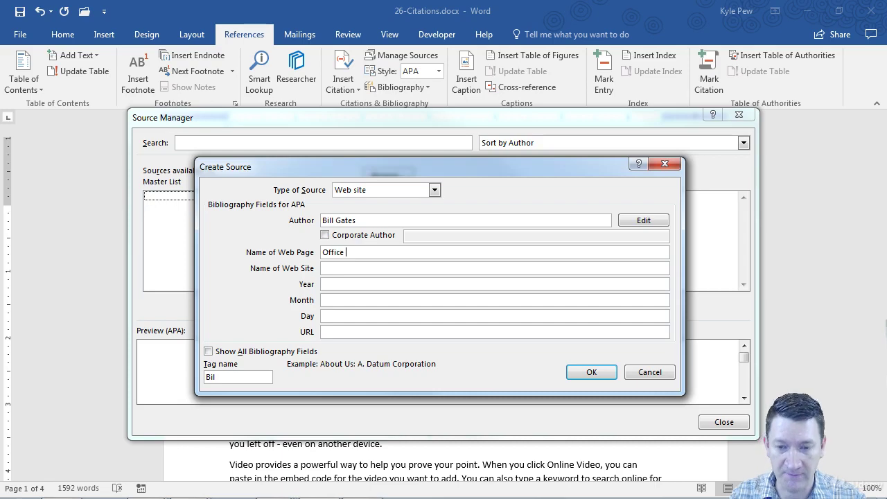
pyautogui.write('2016 New ')
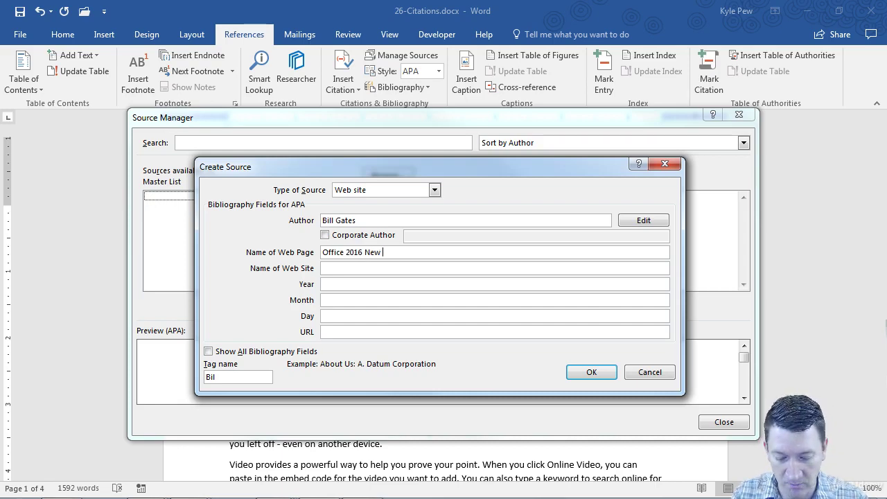
pyautogui.write('Features')
# Fill in site name Microsoft, date 2106 Aug 31, and the Microsoft URL
pyautogui.press('Tab')
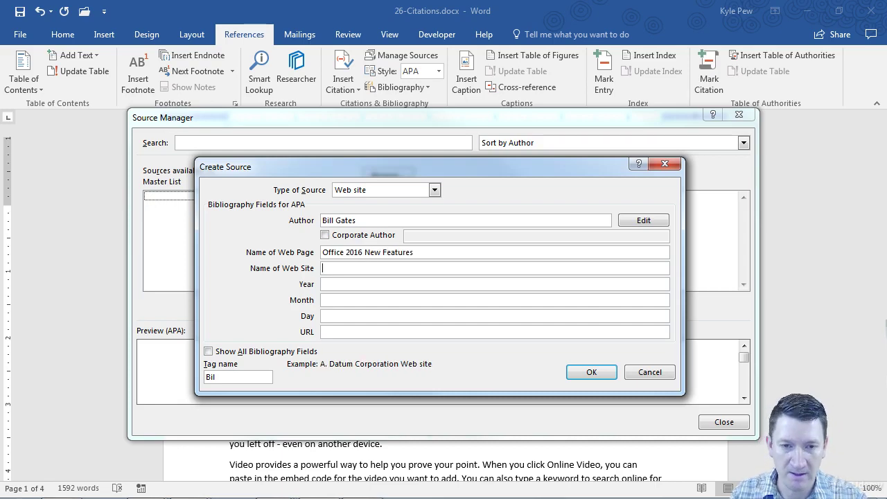
pyautogui.write('Microsoft')
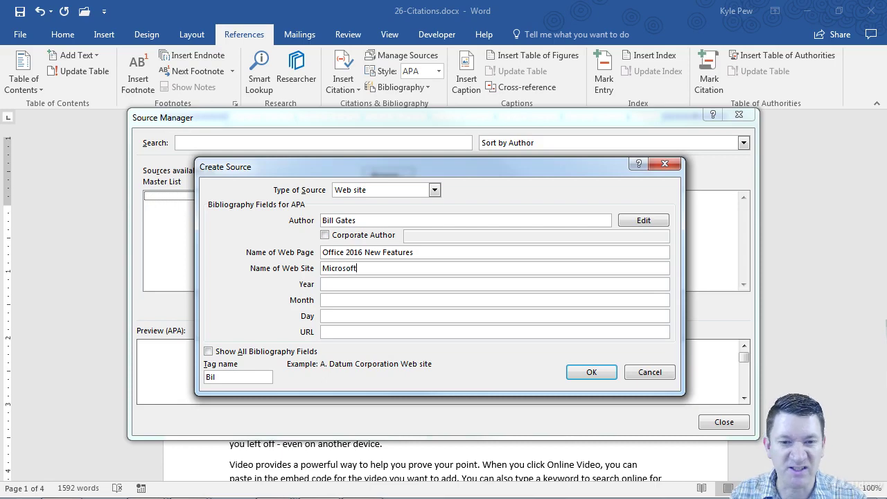
pyautogui.press('Tab')
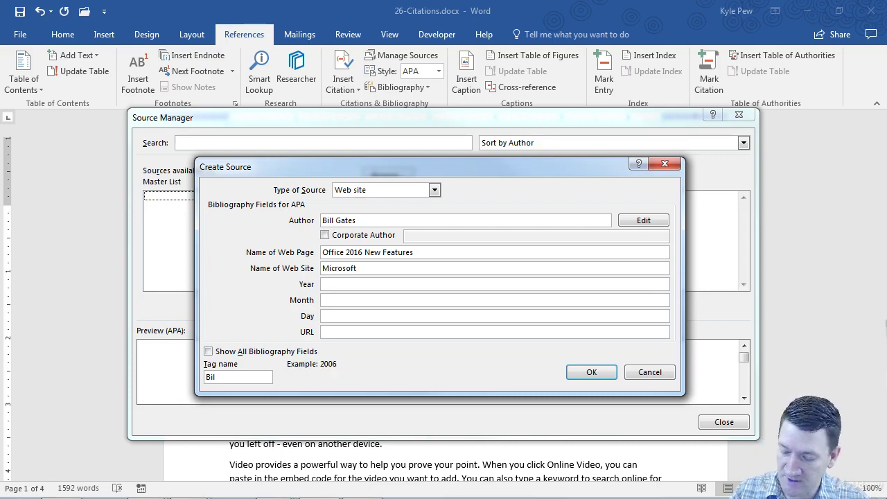
pyautogui.write('2106')
pyautogui.press('Tab')
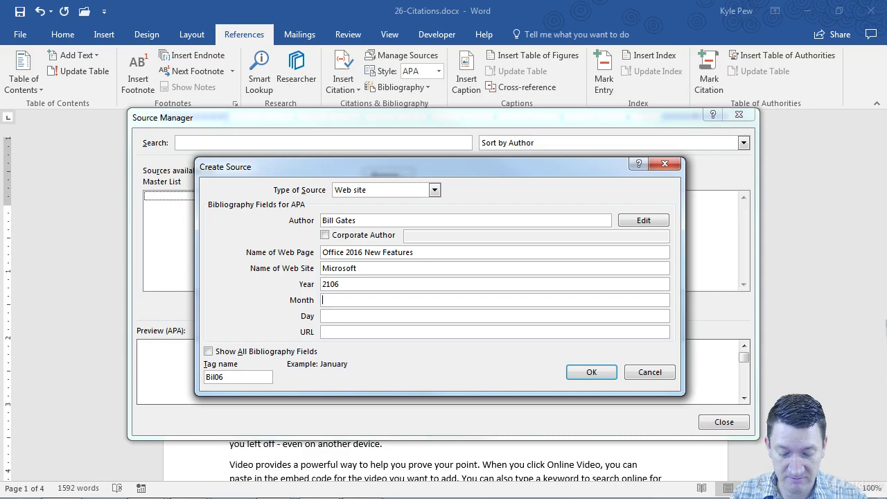
pyautogui.write('Aug')
pyautogui.press('Tab')
pyautogui.write('31')
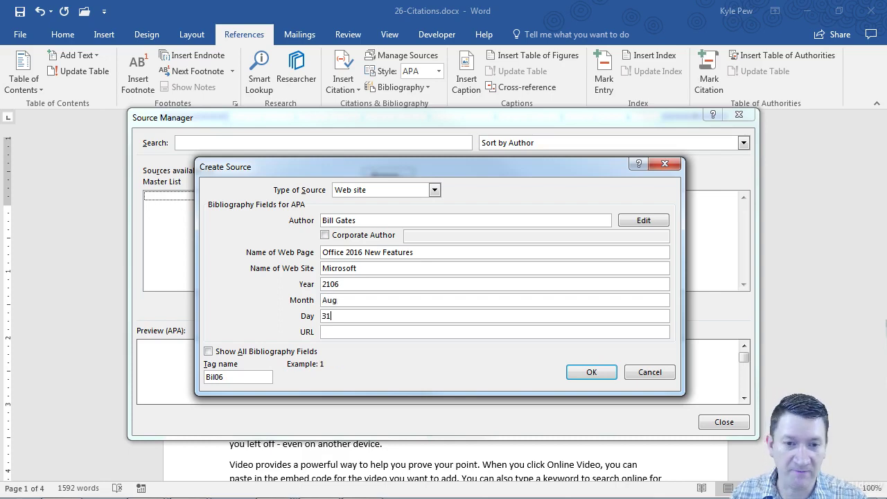
pyautogui.press('Tab')
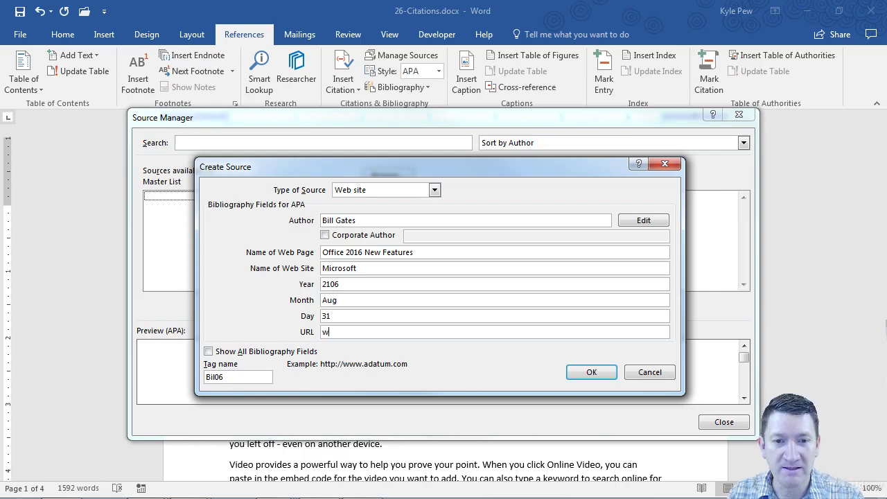
pyautogui.write('ww.mci')
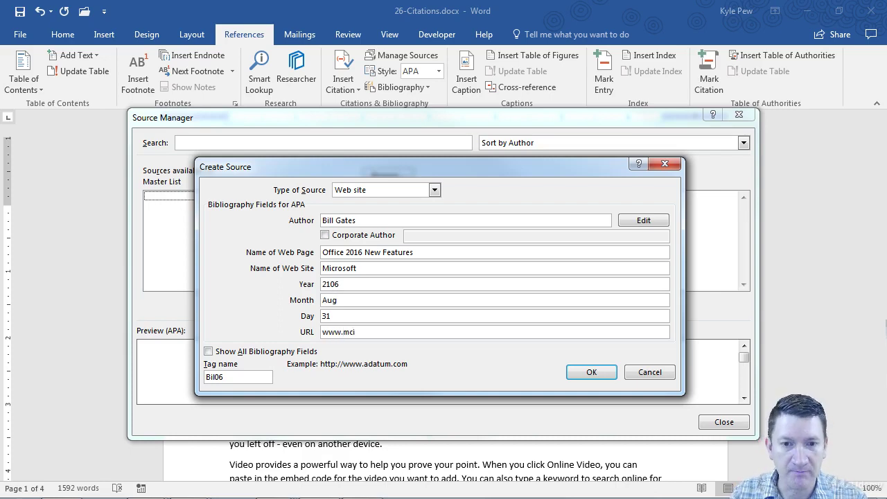
pyautogui.press('BackSpace')
pyautogui.press('BackSpace')
pyautogui.write('icrosof')
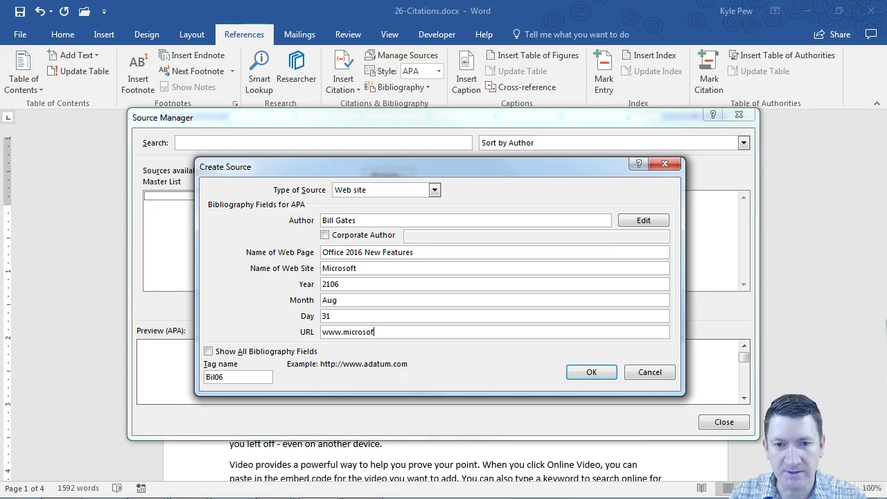
pyautogui.write('t.com')
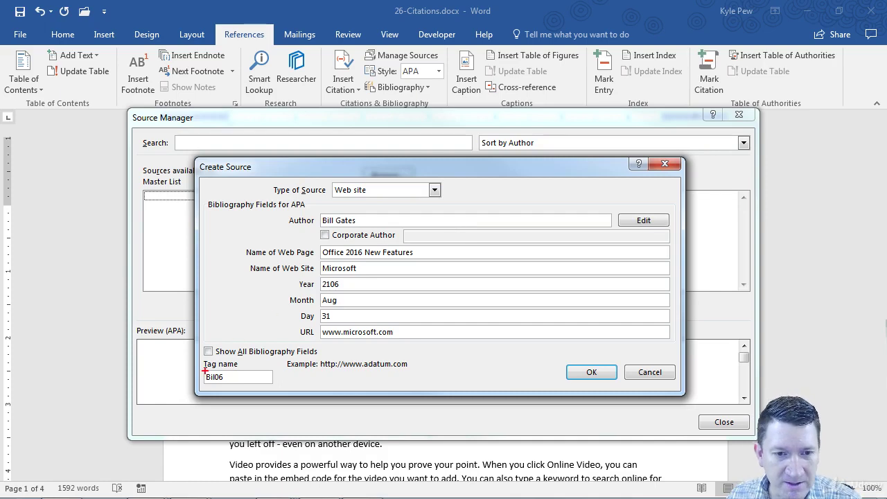
pyautogui.moveTo(199, 361); pyautogui.dragTo(285, 387)
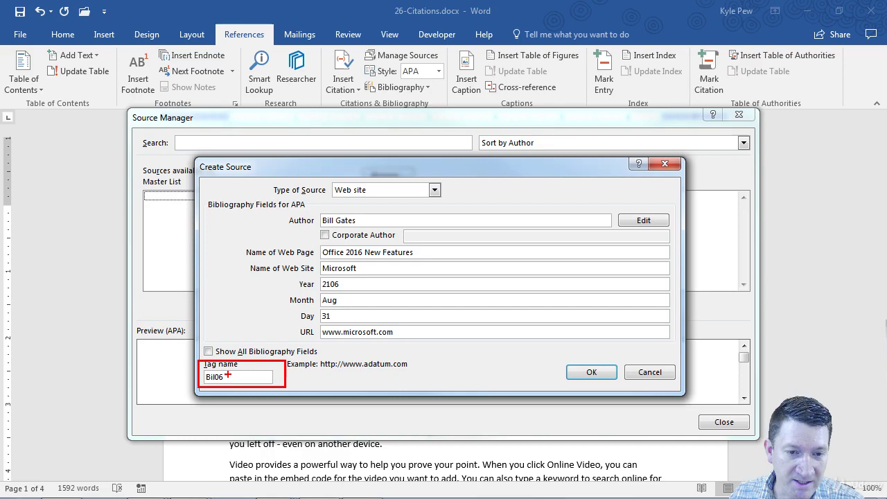
pyautogui.moveTo(231, 375); pyautogui.dragTo(294, 352)
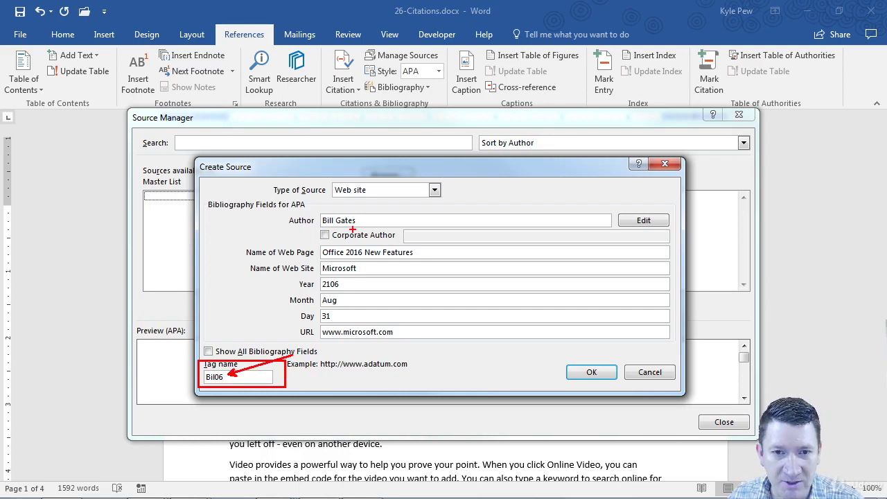
pyautogui.moveTo(333, 216); pyautogui.dragTo(361, 191)
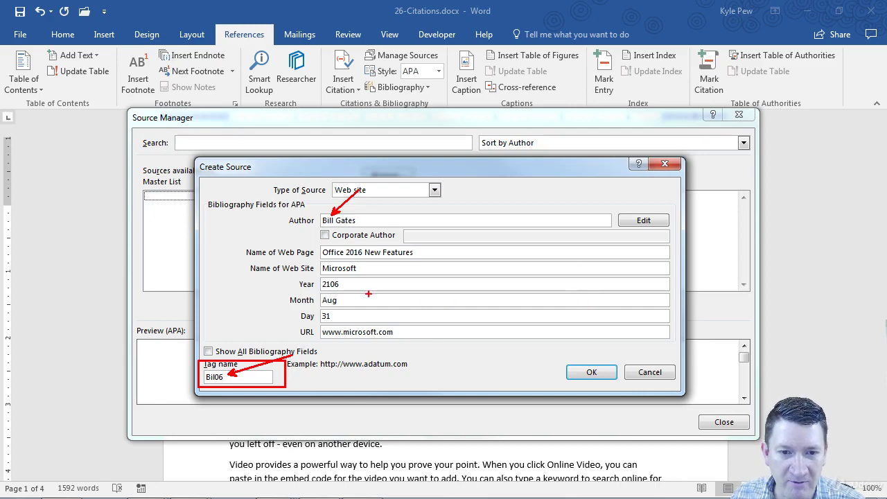
pyautogui.moveTo(344, 285); pyautogui.dragTo(401, 326)
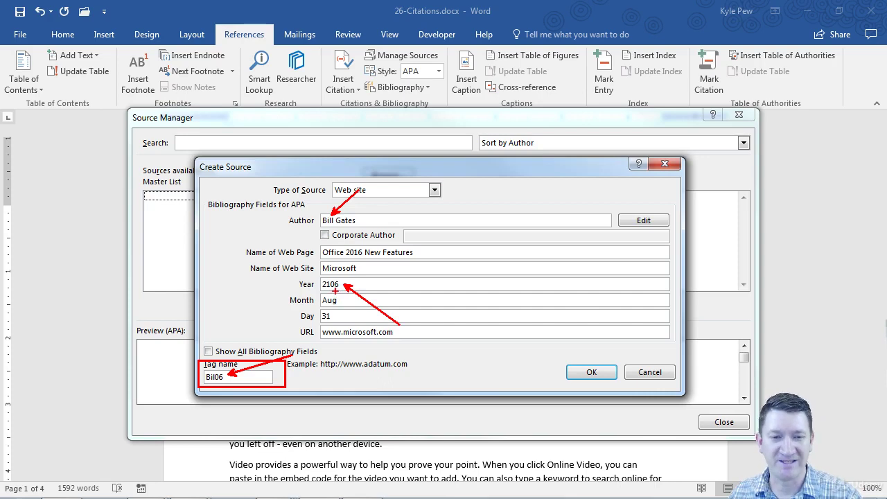
# Correct the year from 2106 to 2016 and save the web site source
pyautogui.press('Escape')
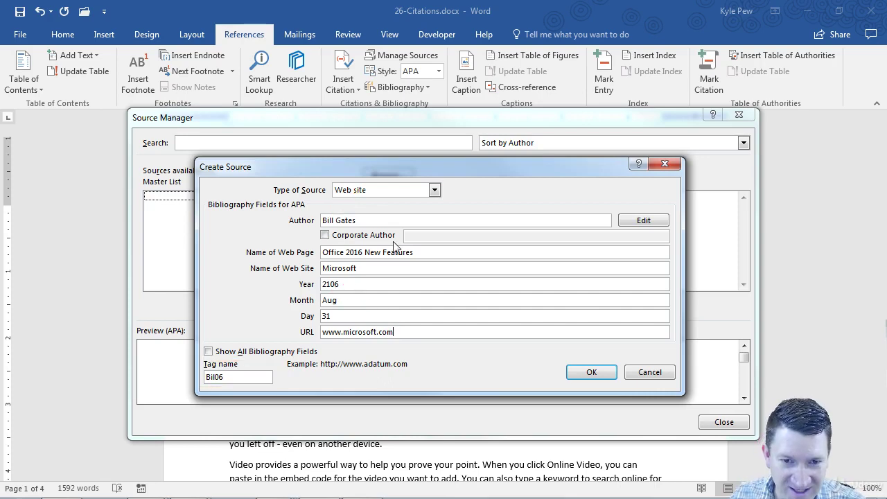
pyautogui.click(344, 285)
pyautogui.doubleClick(344, 285)
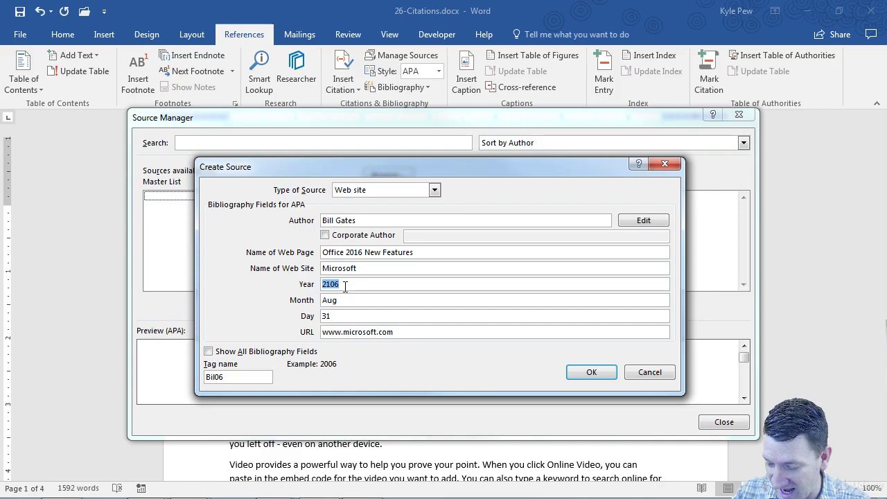
pyautogui.write('2016')
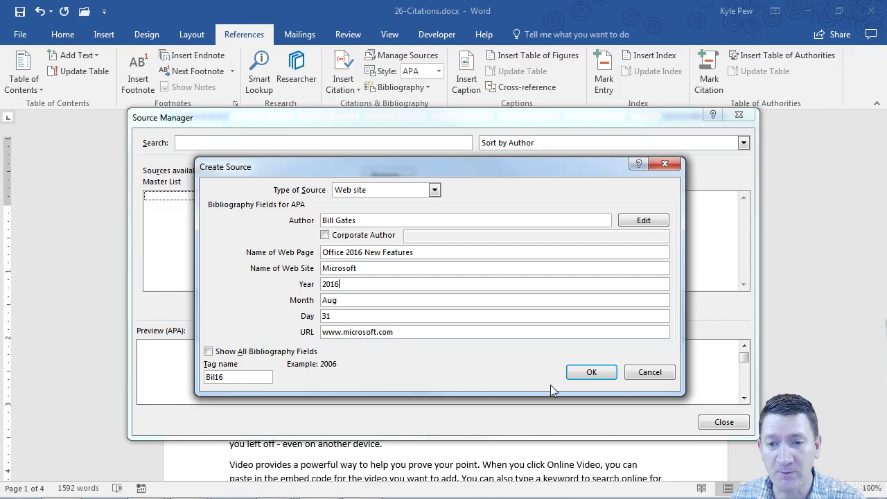
pyautogui.click(590, 372)
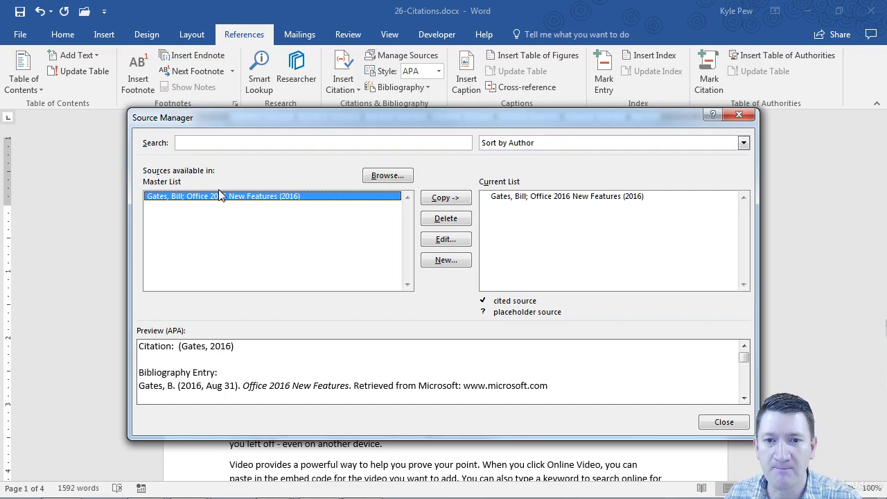
# Start another new source as a Journal Article and enter the author's name
pyautogui.click(441, 262)
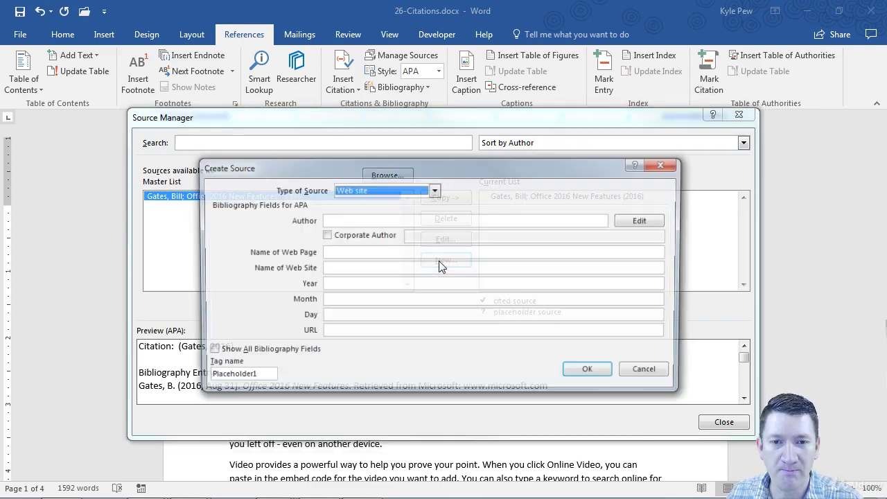
pyautogui.click(360, 192)
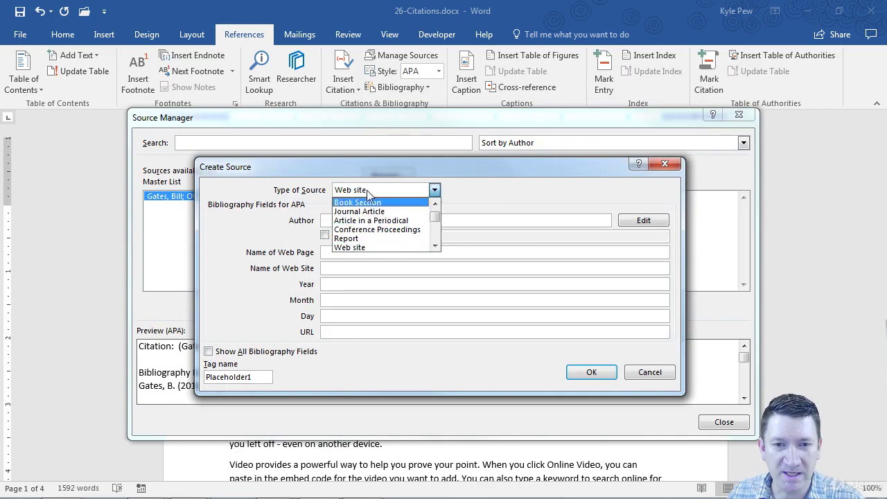
pyautogui.click(368, 211)
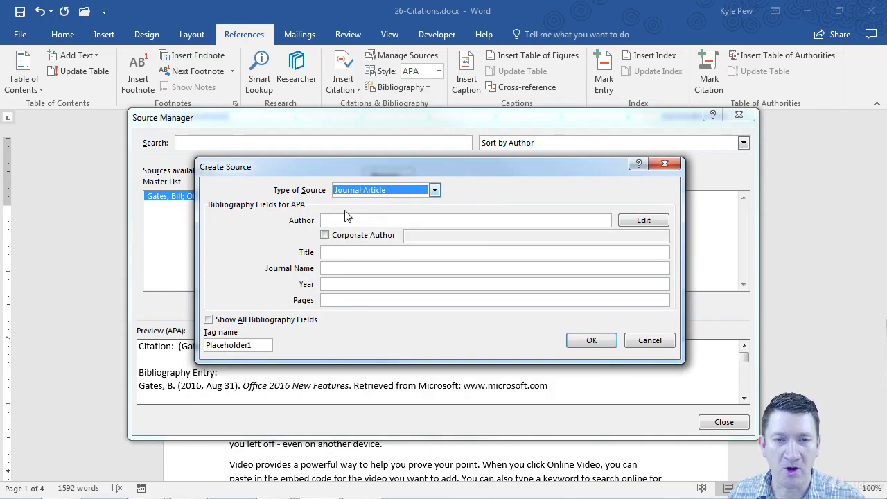
pyautogui.click(345, 220)
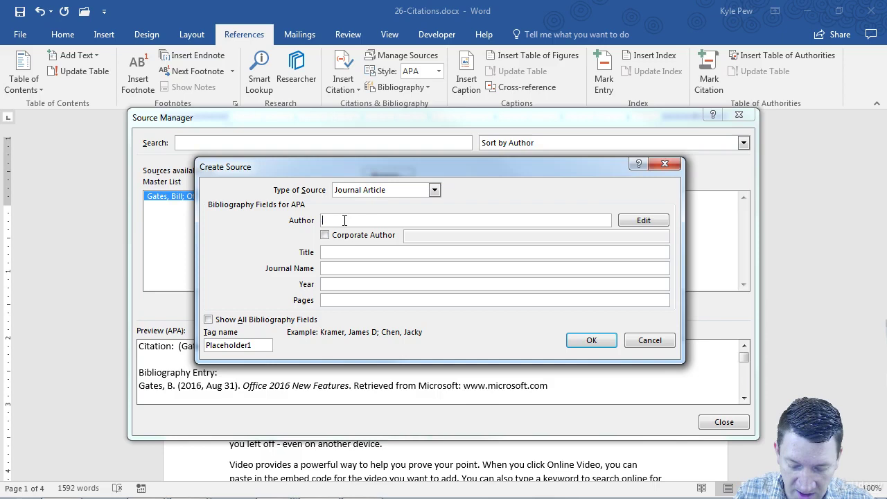
pyautogui.write('Billy Bo')
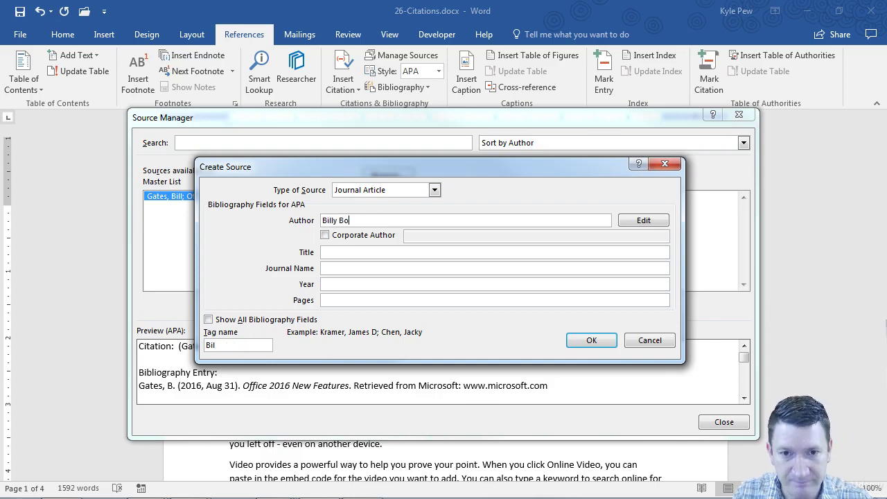
pyautogui.write('b')
pyautogui.press('Tab')
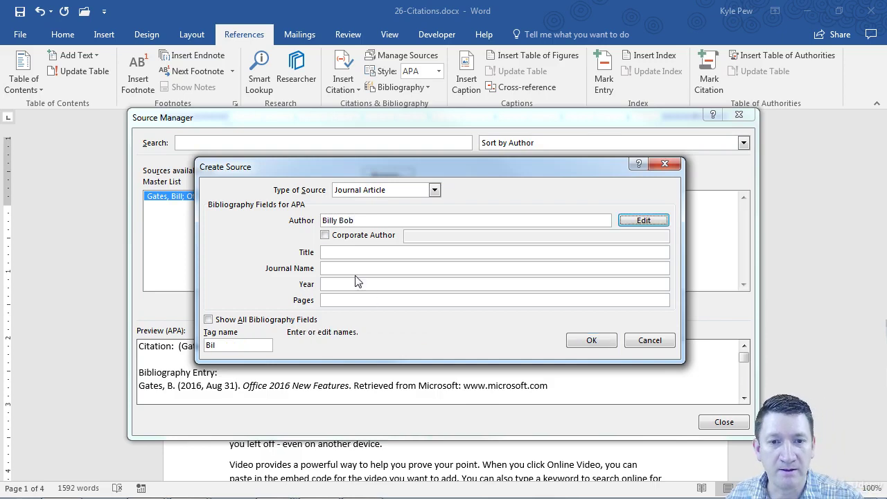
# Set the title to 'Office Tech' and the journal name to 'Tech Source'
pyautogui.click(344, 252)
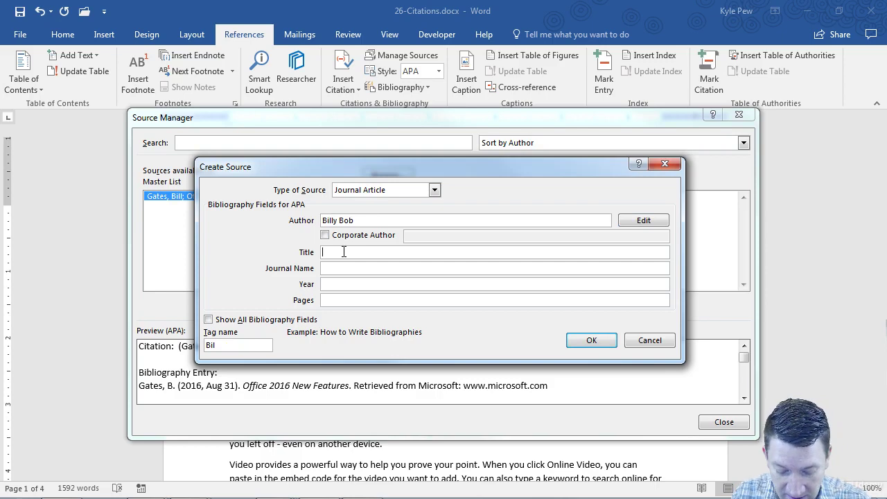
pyautogui.write('T')
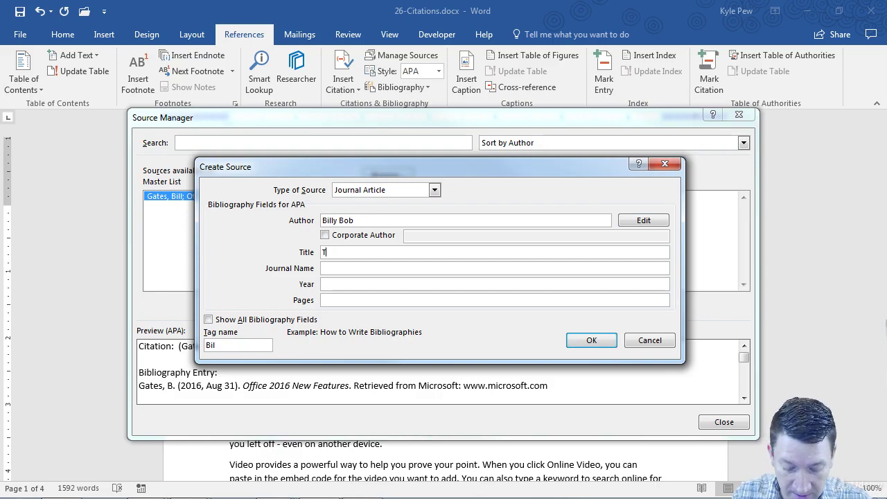
pyautogui.write('ech Source')
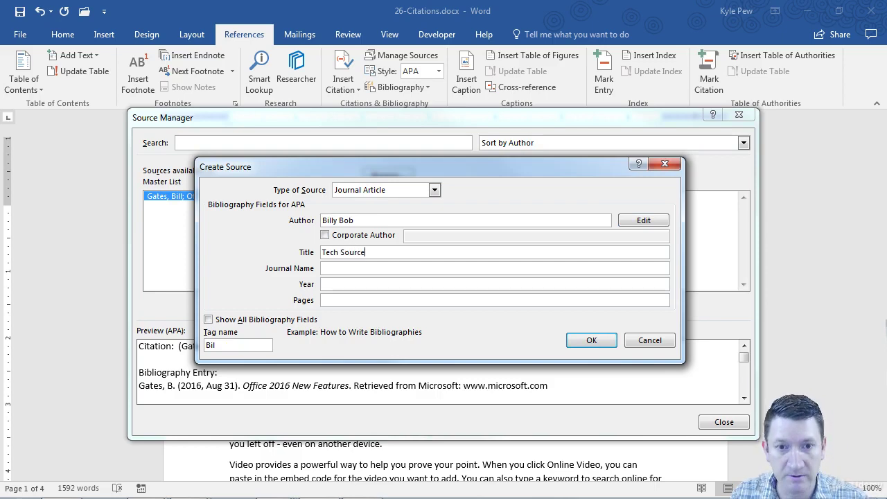
pyautogui.click(332, 269)
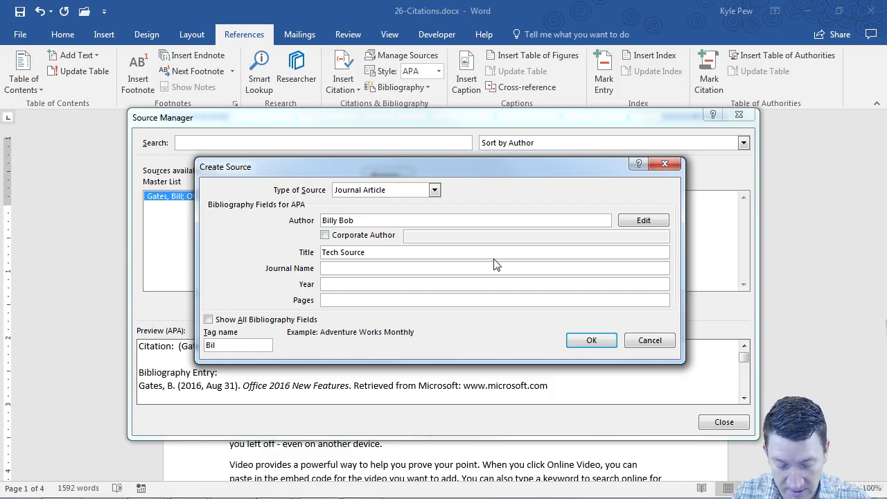
pyautogui.moveTo(372, 253); pyautogui.dragTo(318, 255)
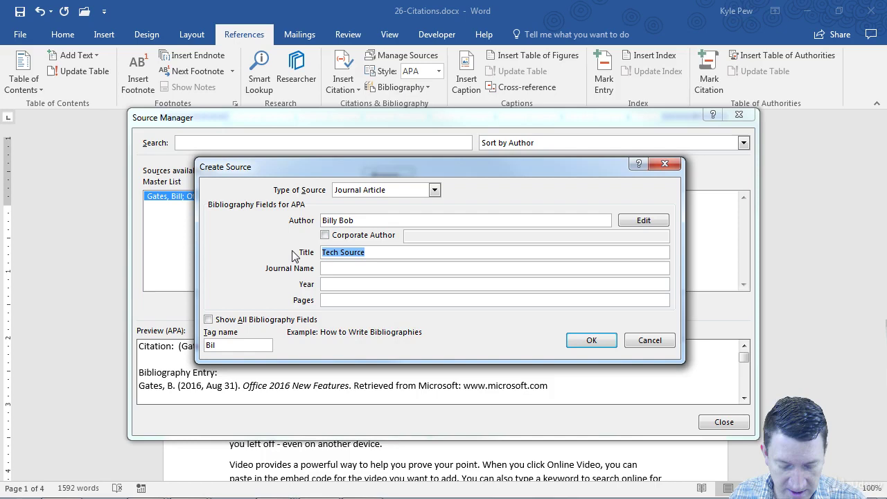
pyautogui.hotkey('ctrl', 'x')
pyautogui.click(338, 269)
pyautogui.hotkey('ctrl', 'v')
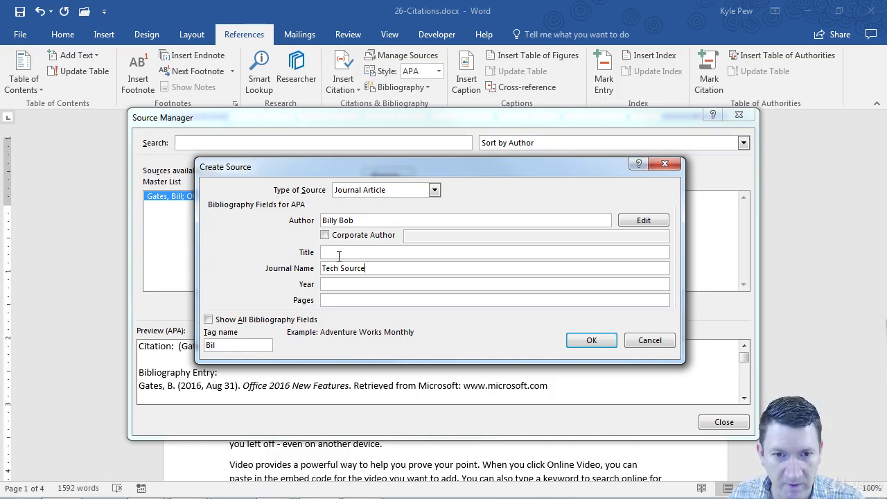
pyautogui.click(340, 255)
pyautogui.write('Office Tech')
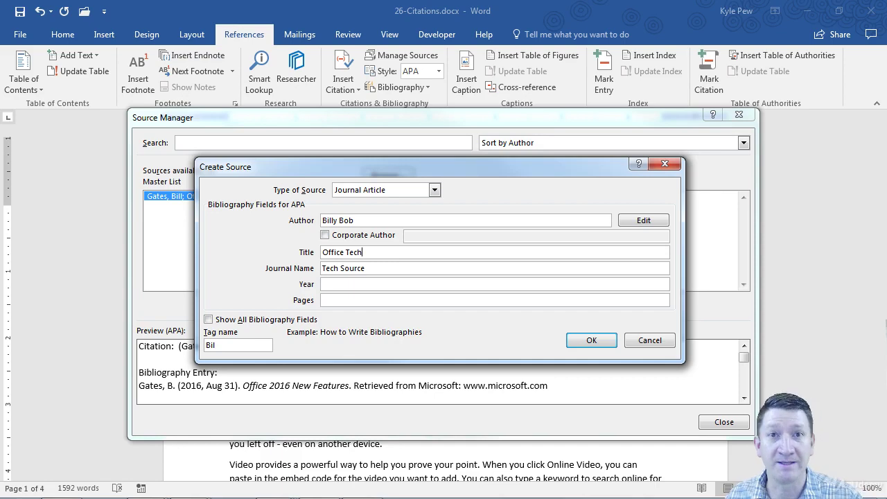
# Enter year 2017 and pages 3-7, then save the journal article source
pyautogui.click(350, 285)
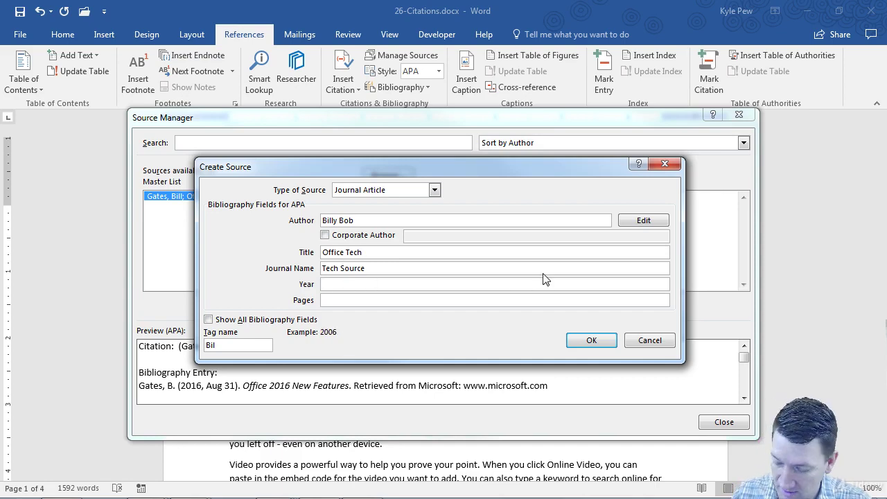
pyautogui.write('2017')
pyautogui.click(326, 300)
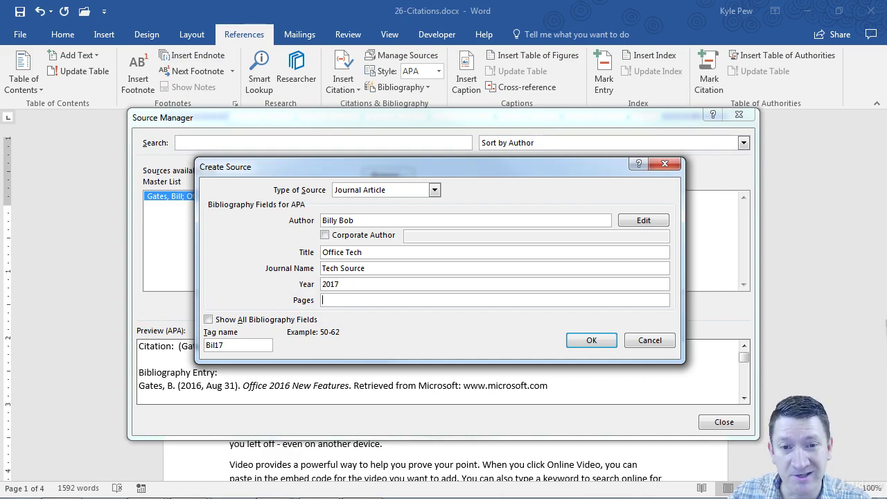
pyautogui.write('3-7')
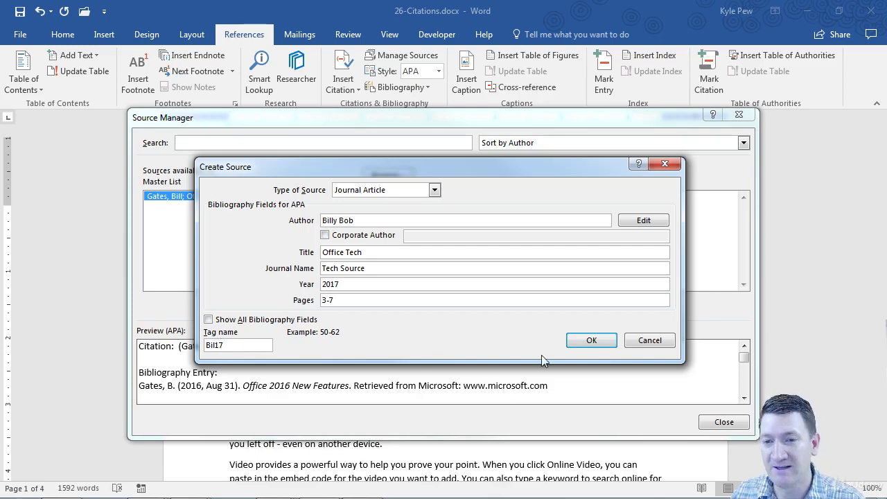
pyautogui.click(578, 340)
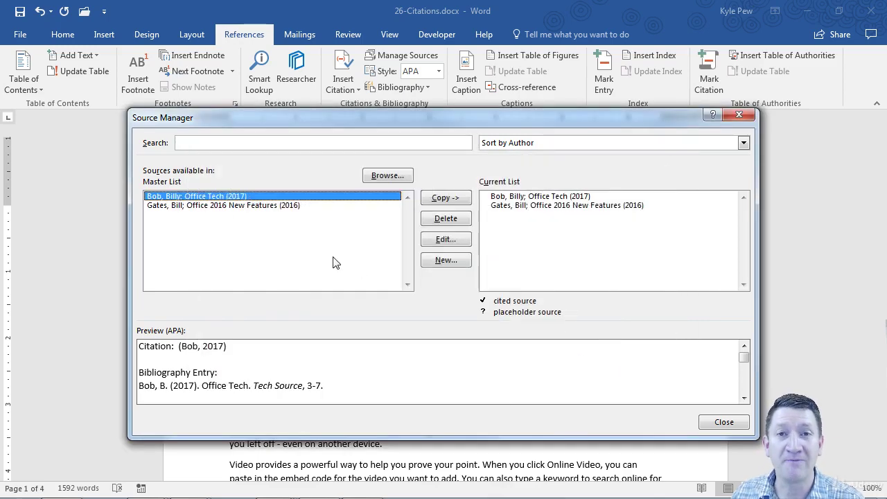